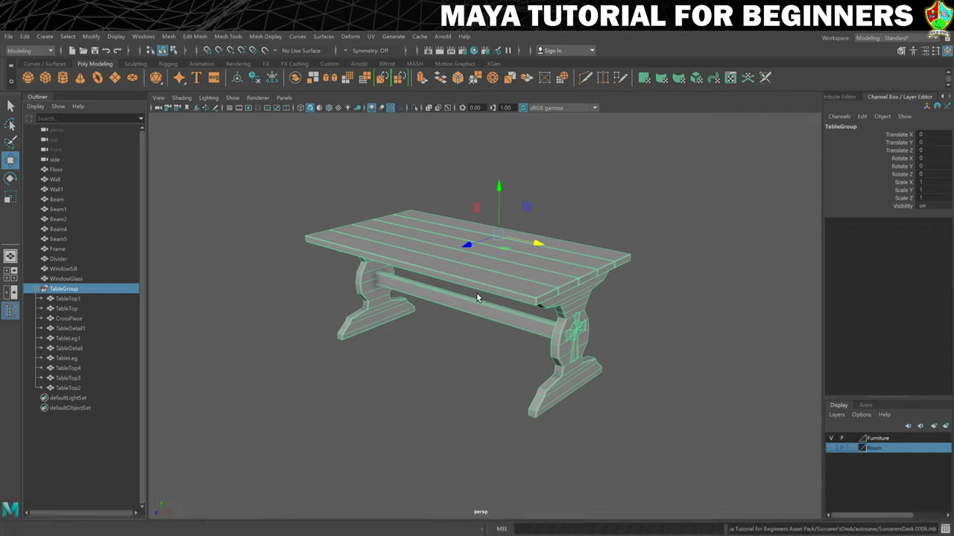
Try rotating and scaling the table, then undo both to keep it unrotated at full size.
key(e)
drag(486, 285, 345, 278)
key(ctrl+z)
key(r)
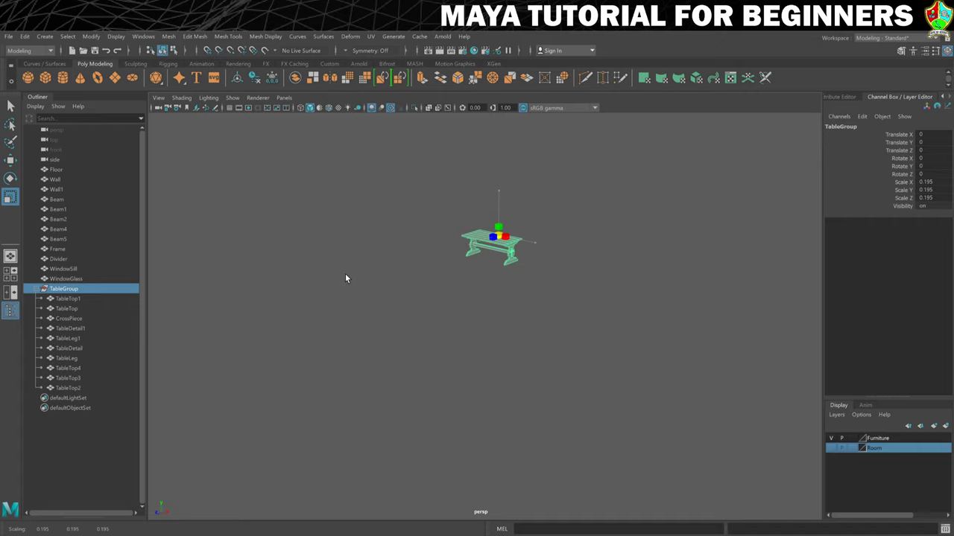
key(ctrl+z)
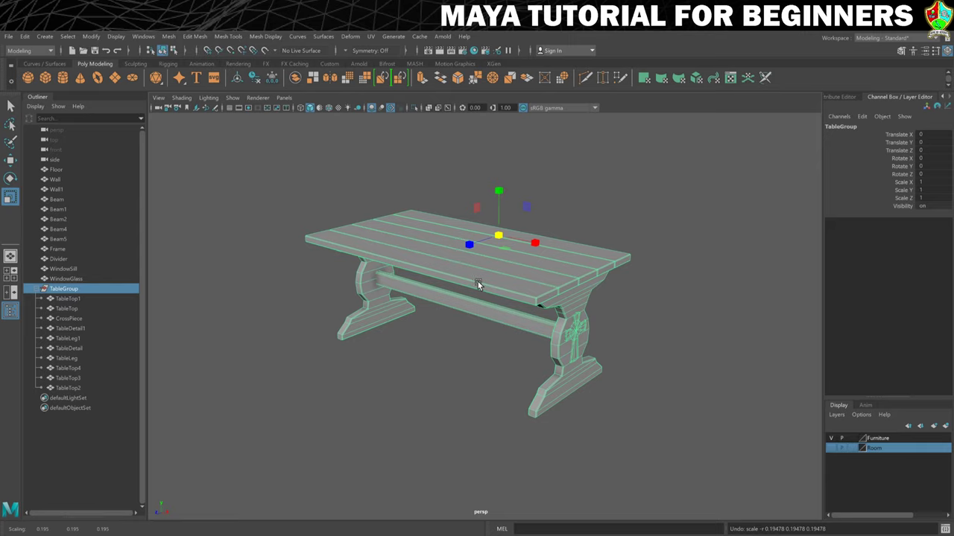
Reselect the whole TableGroup in the Outliner via TableTop and bring up the Modify menu.
click(67, 308)
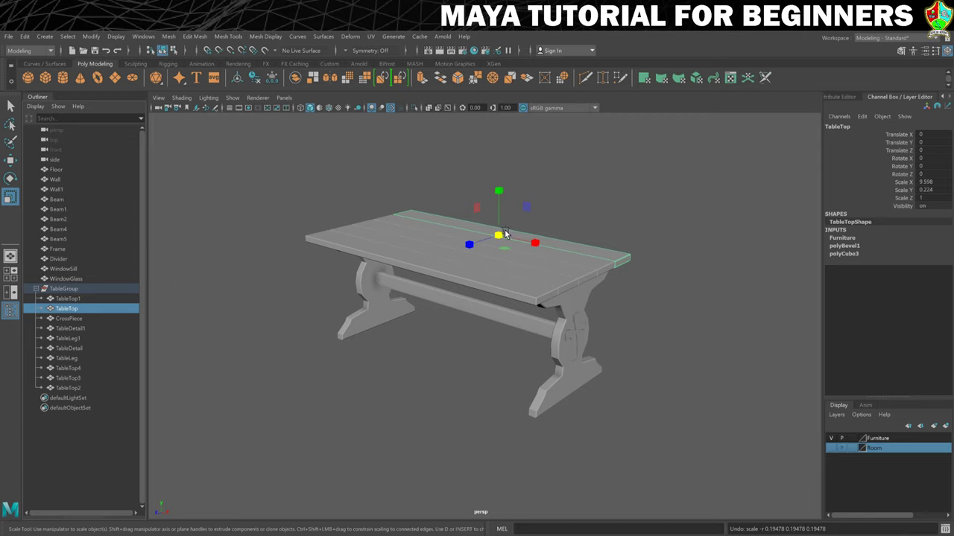
click(66, 289)
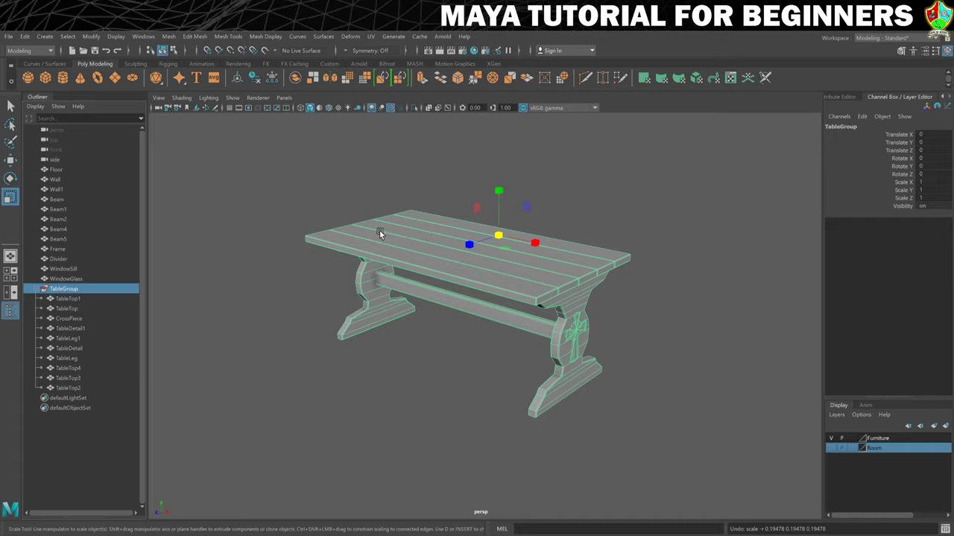
click(90, 37)
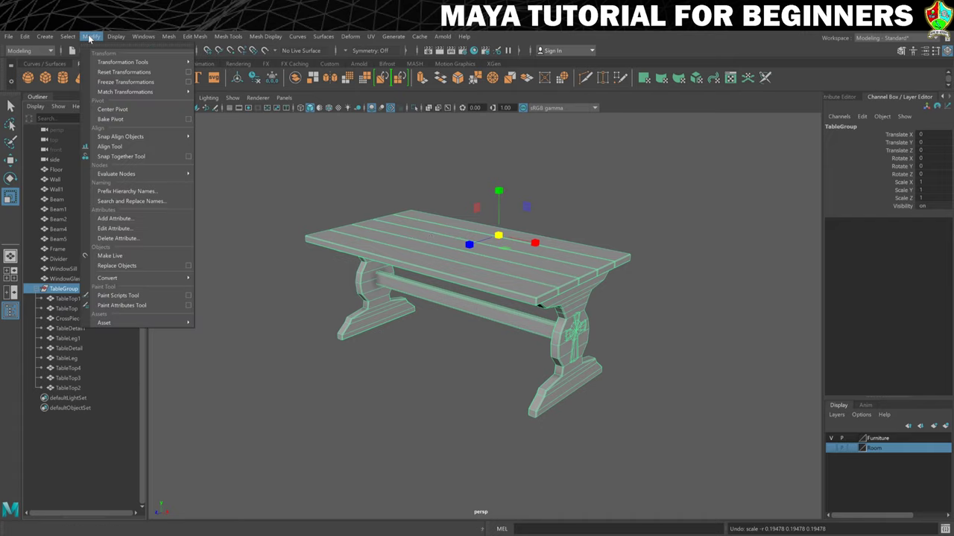
Apply Center Pivot to the TableGroup and orbit to a lower front view.
click(122, 110)
mouse_move(410, 313)
alt+mouse_down()
mouse_move(429, 308)
mouse_move(400, 316)
mouse_move(412, 313)
alt+mouse_up()
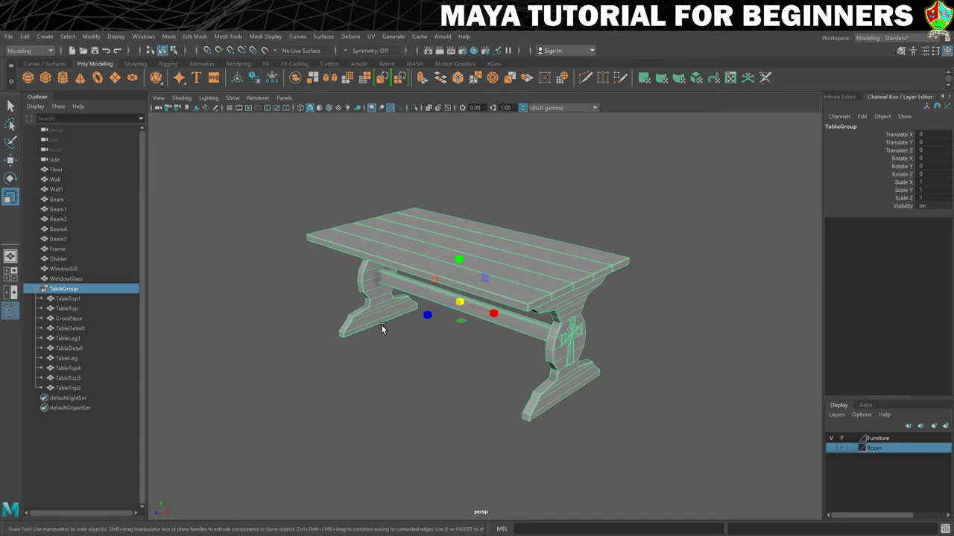
key(d)
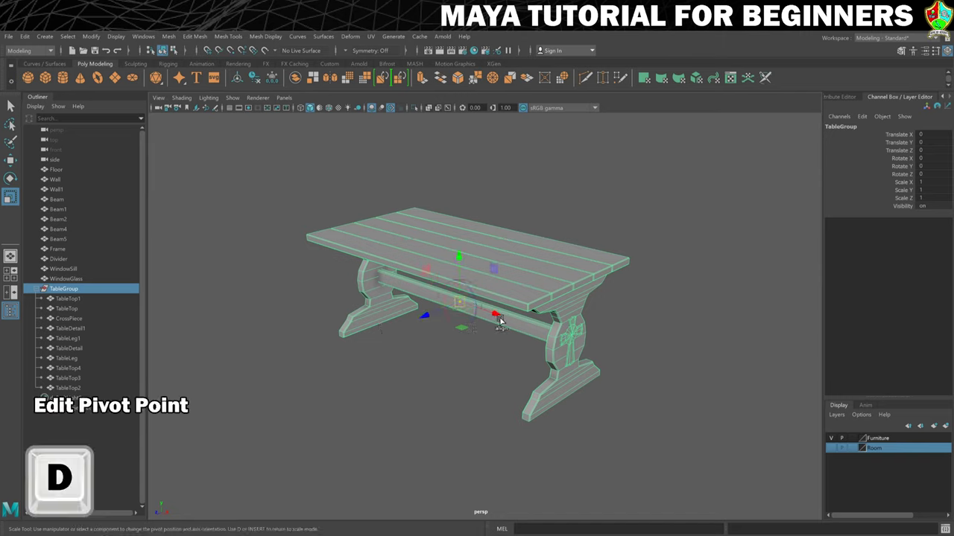
drag(426, 319, 246, 251)
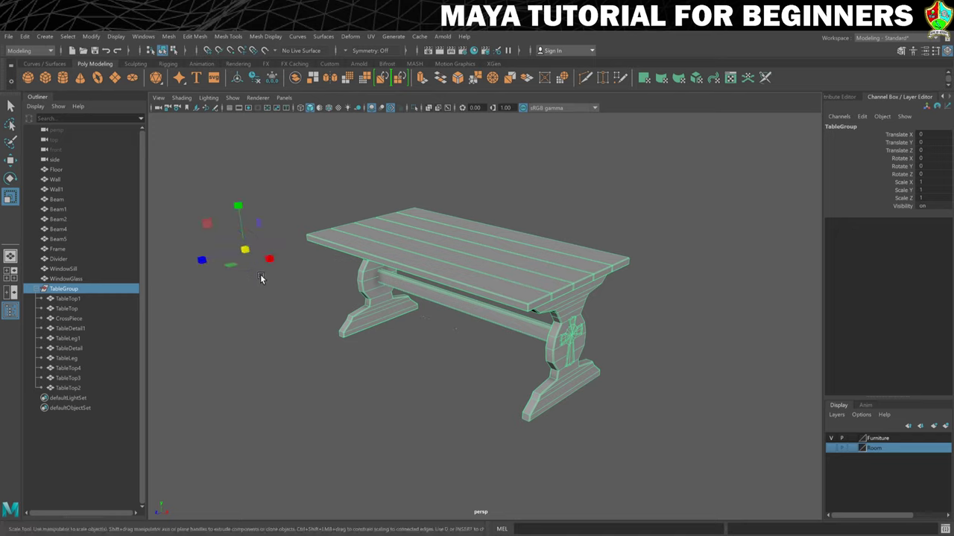
key(e)
mouse_move(282, 255)
mouse_down()
mouse_move(216, 271)
mouse_move(315, 266)
mouse_move(261, 279)
mouse_move(277, 271)
mouse_up()
key(ctrl+z)
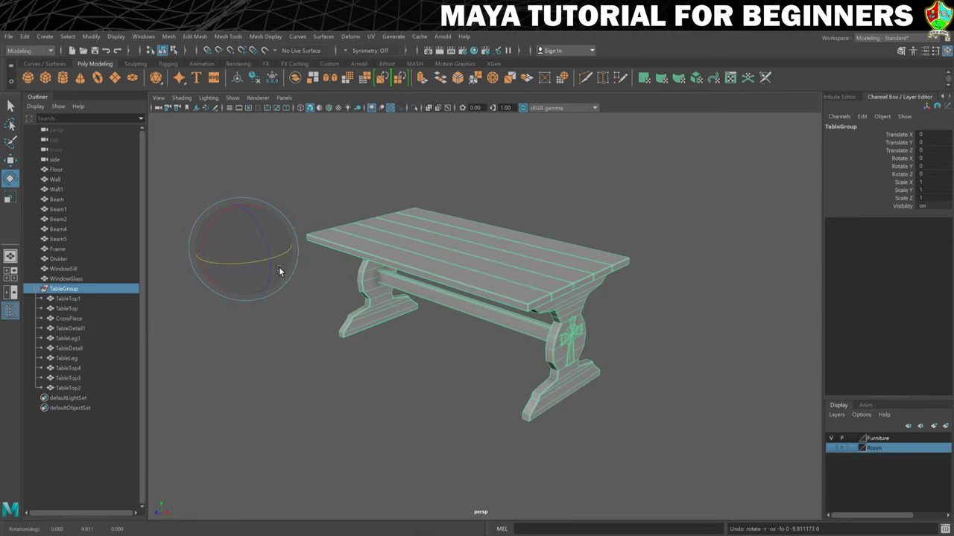
key(ctrl+z)
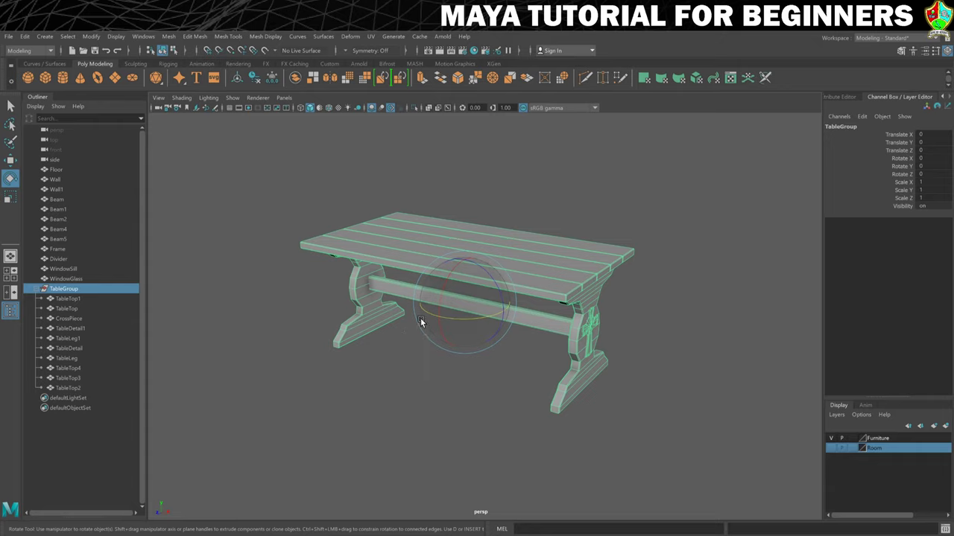
Snap the TableGroup pivot down along Y to a vertex near the base of the legs.
key(d)
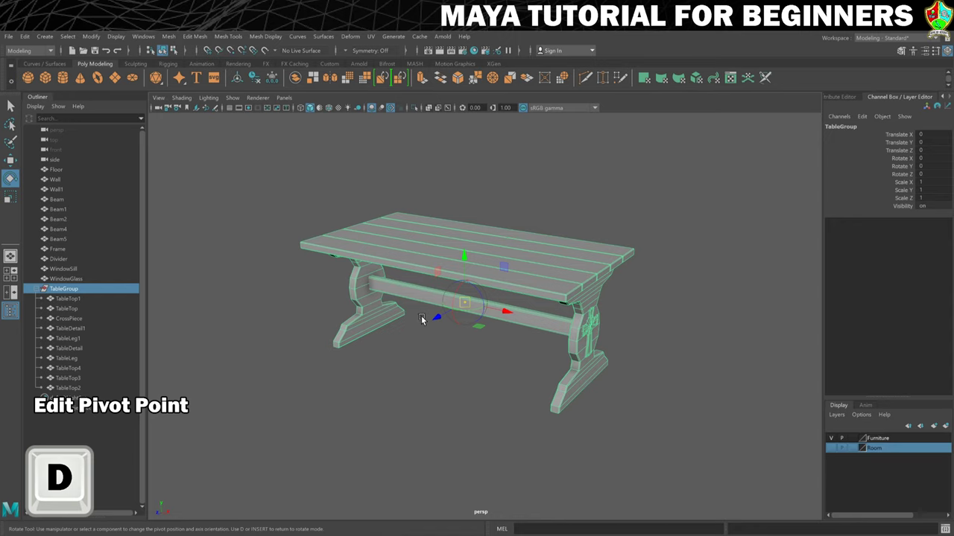
key(v)
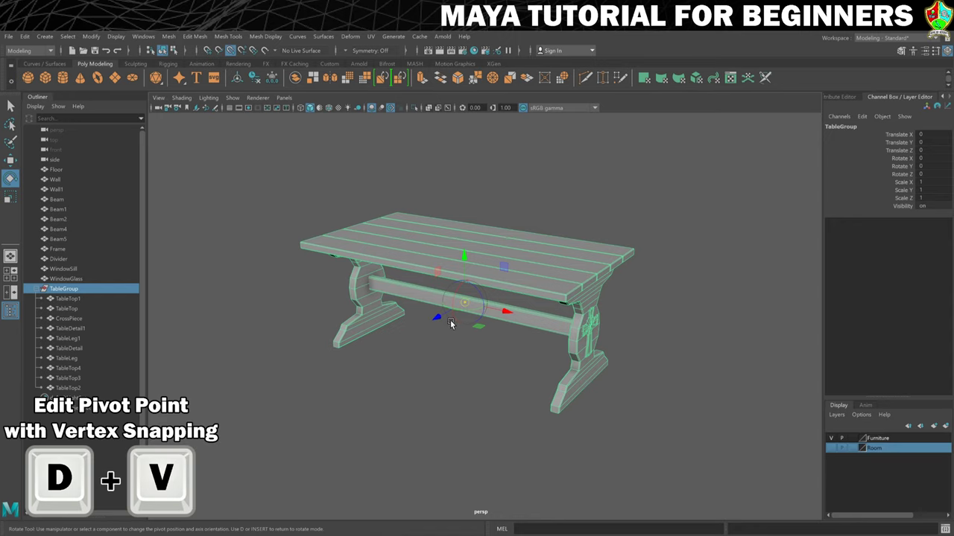
key(v)
drag(463, 256, 334, 352)
key(e)
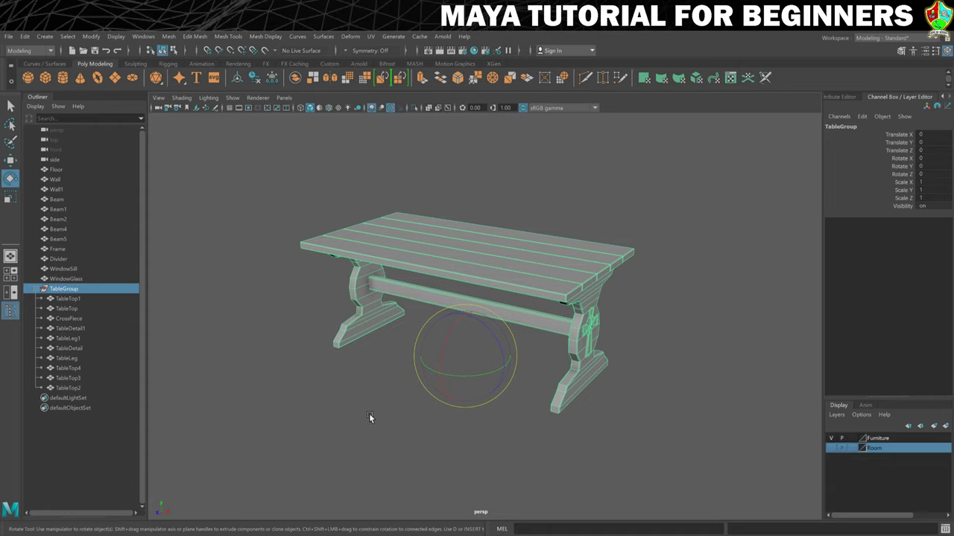
Snap the TableGroup pivot onto the bottom corner vertex of the front-left leg.
key(d)
key(v)
drag(504, 366, 330, 356)
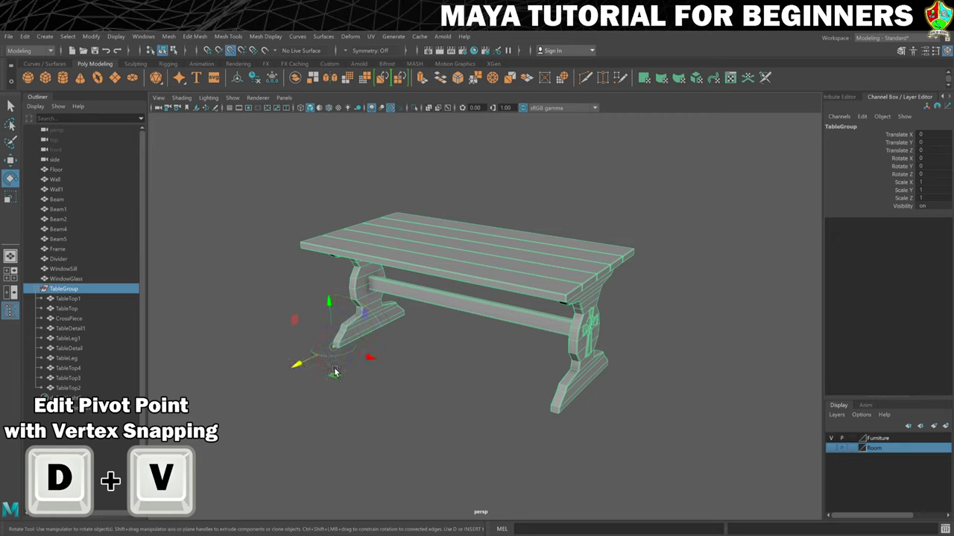
key(e)
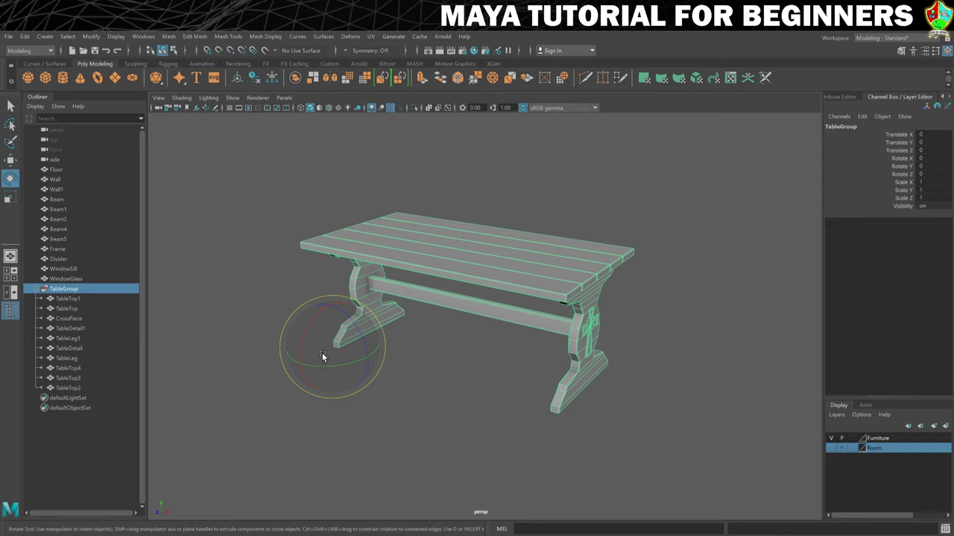
Test-rotate and shrink the table around the leg-corner pivot, then undo back to full size.
drag(322, 356, 365, 357)
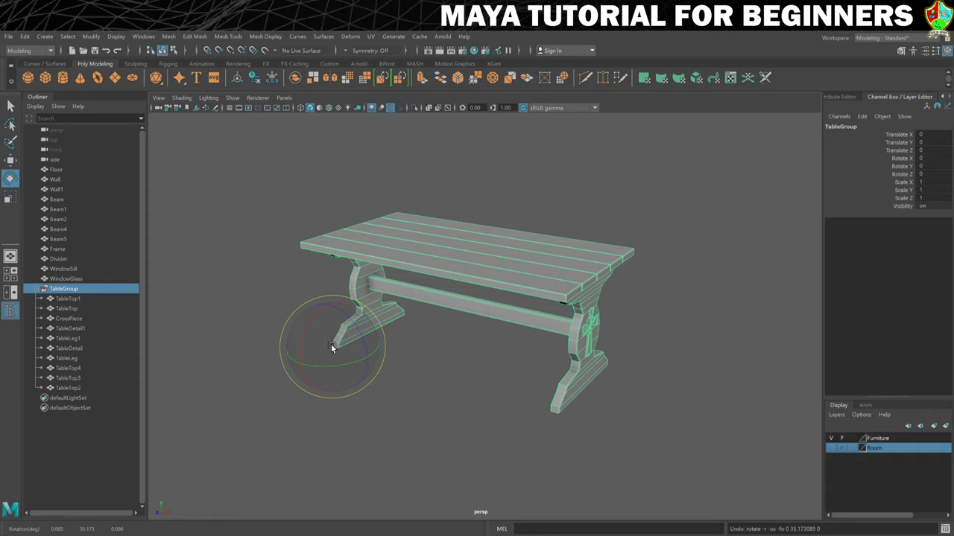
key(r)
drag(333, 348, 191, 376)
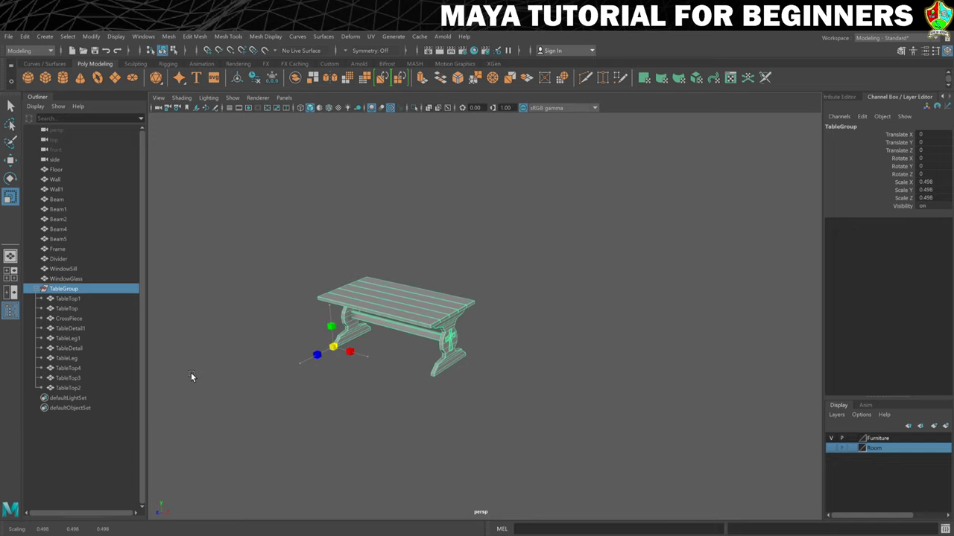
key(ctrl+z)
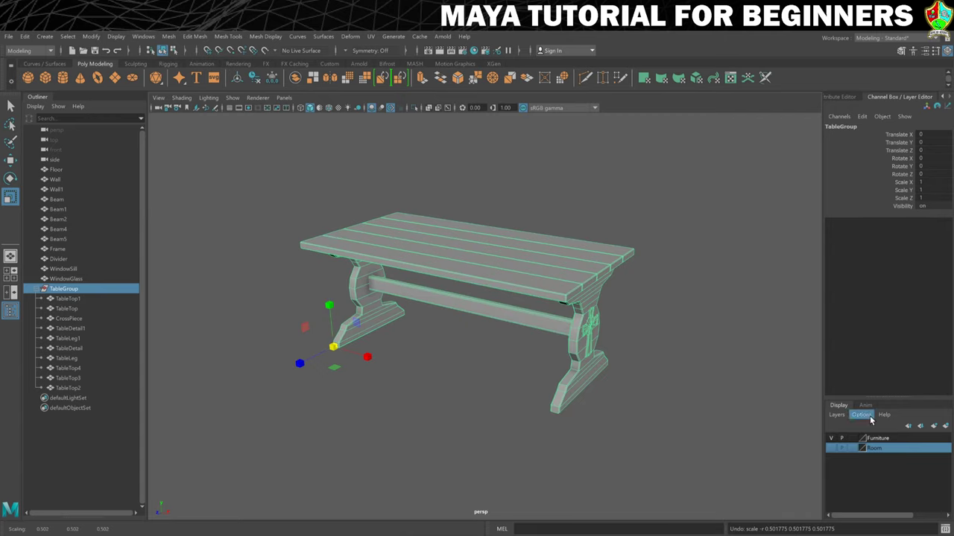
Show the Room layer, frame the room, and raise the table to Translate Y 4.859.
click(831, 448)
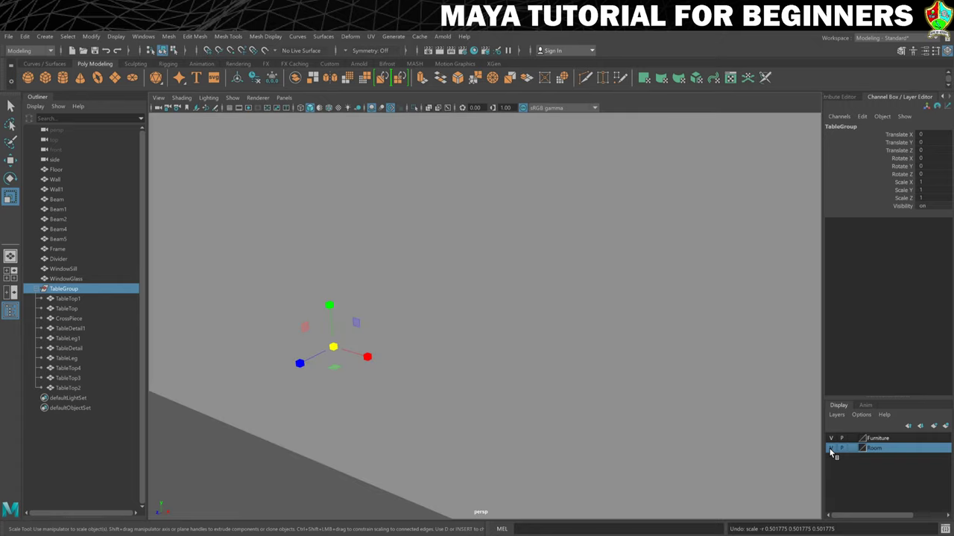
scroll(616, 328, down, 5)
alt+drag(703, 293, 555, 272)
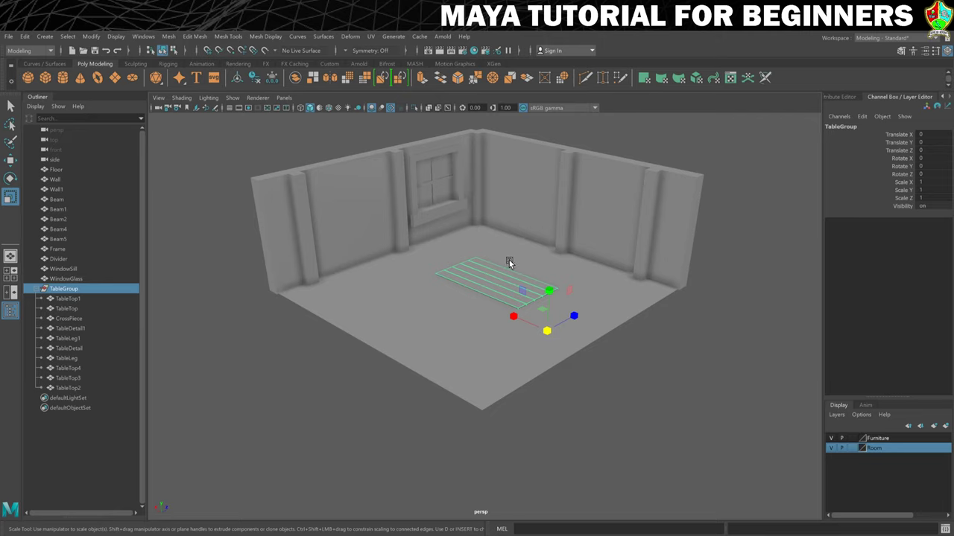
key(w)
drag(549, 291, 542, 233)
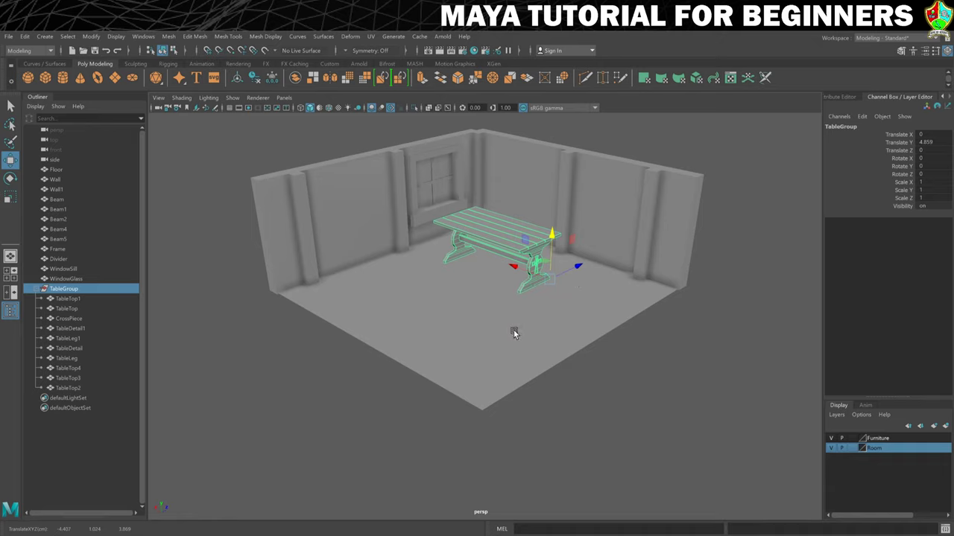
Vertex-snap the table down so its feet rest on the room's floor.
key(v)
drag(551, 237, 551, 237)
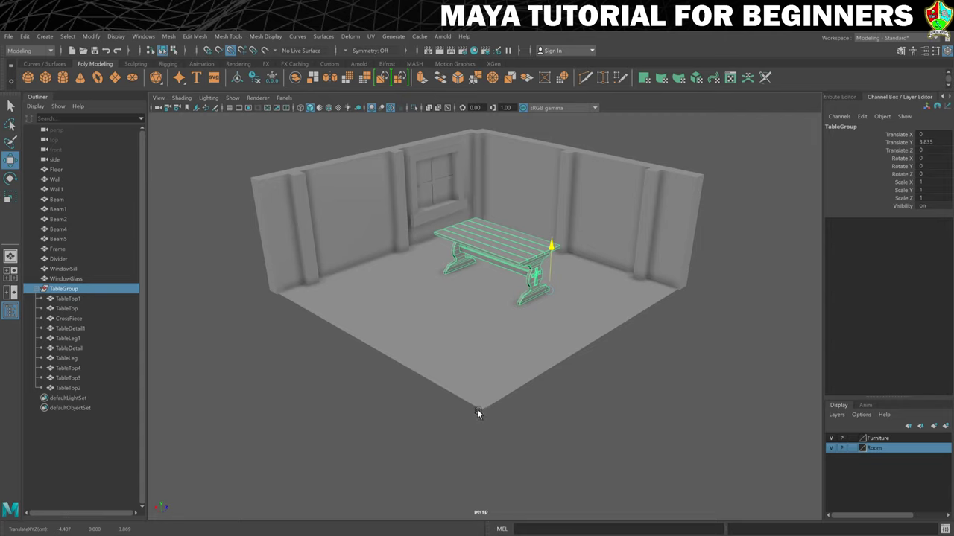
key(w)
Slide the table across the floor to X 0.763, Y 3.835, Z 2.477 near the back wall.
key(e)
key(w)
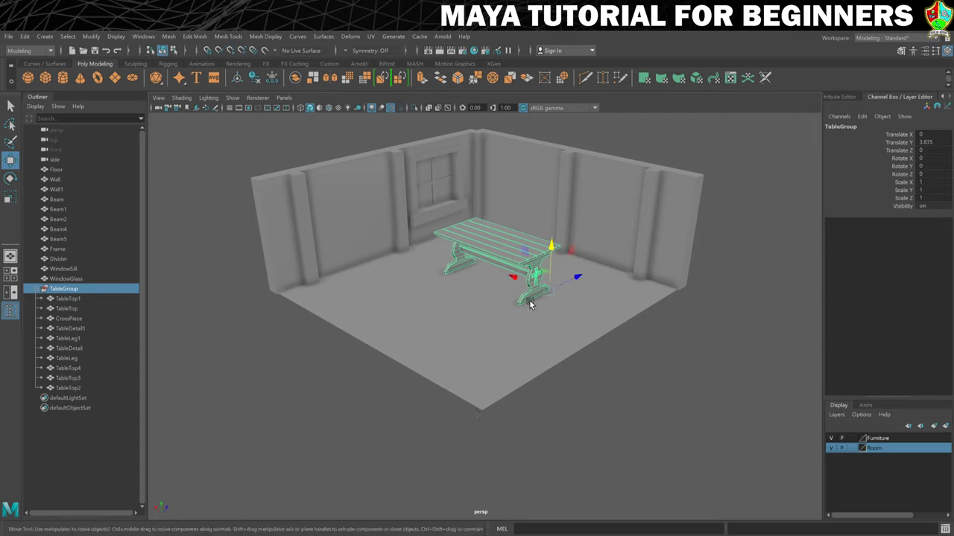
mouse_move(547, 275)
mouse_down()
mouse_move(545, 251)
mouse_move(511, 234)
mouse_move(519, 249)
mouse_move(554, 259)
mouse_up()
mouse_move(462, 341)
alt+mouse_down()
mouse_move(485, 321)
mouse_move(425, 330)
mouse_move(463, 327)
alt+mouse_up()
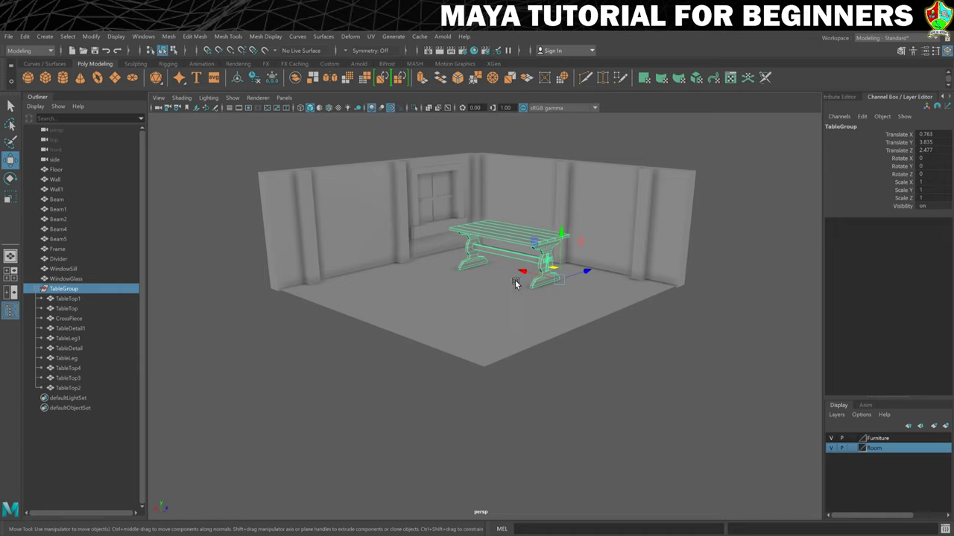